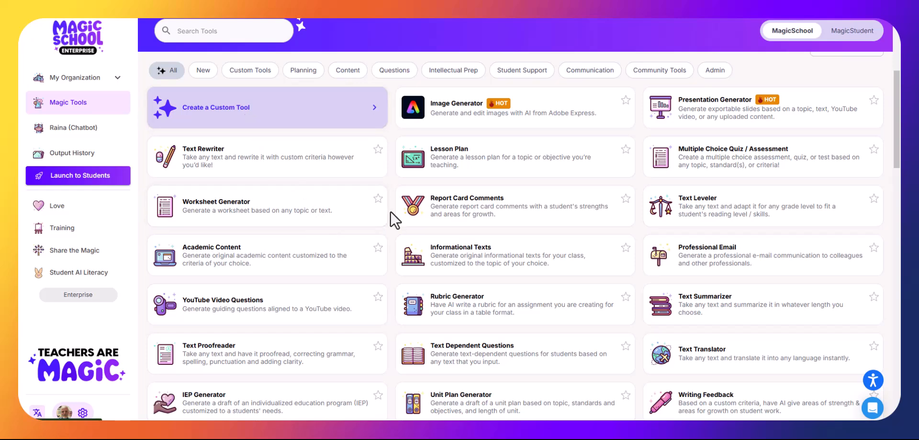
Start a new custom tool based on the Multiple Choice Quiz / Assessment tool
{"action": "scroll", "coordinate": [390, 213], "scroll_direction": "down", "scroll_amount": 1}
{"action": "scroll", "coordinate": [726, 314], "scroll_direction": "down", "scroll_amount": 7}
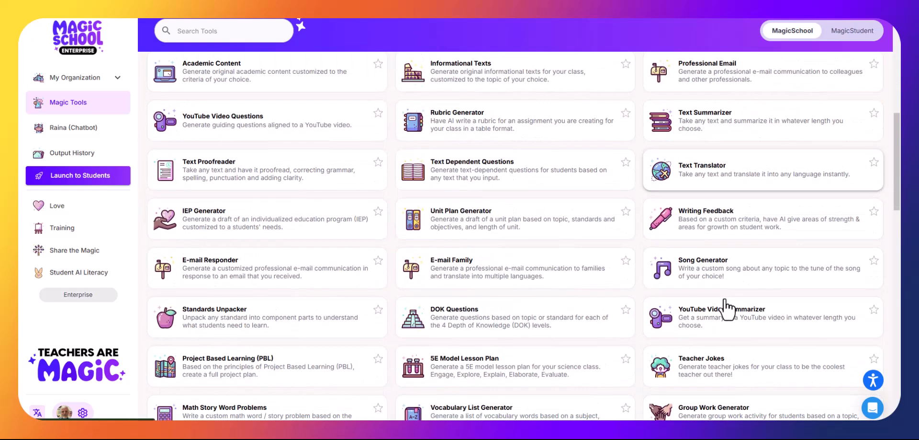
{"action": "scroll", "coordinate": [718, 318], "scroll_direction": "up", "scroll_amount": 10}
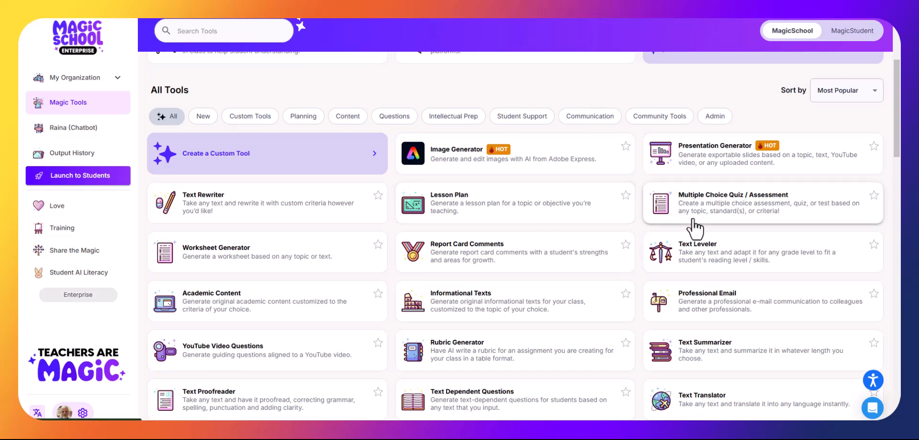
{"action": "left_click", "coordinate": [240, 161]}
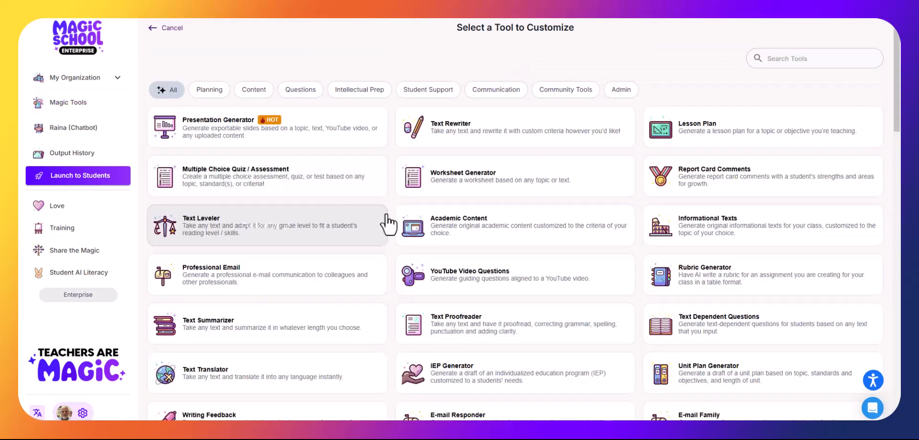
{"action": "left_click", "coordinate": [257, 189]}
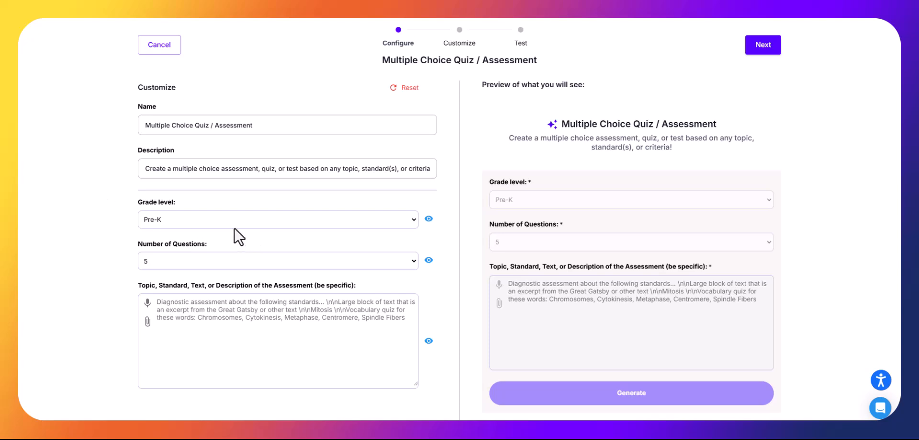
Rename the custom tool as '10 Question US History Quiz'
{"action": "left_click_drag", "start_coordinate": [258, 126], "coordinate": [102, 128]}
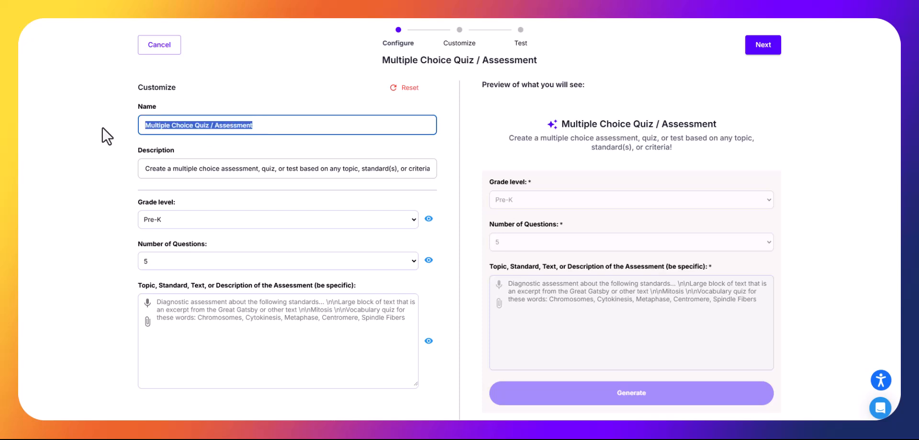
{"action": "type", "text": "10"}
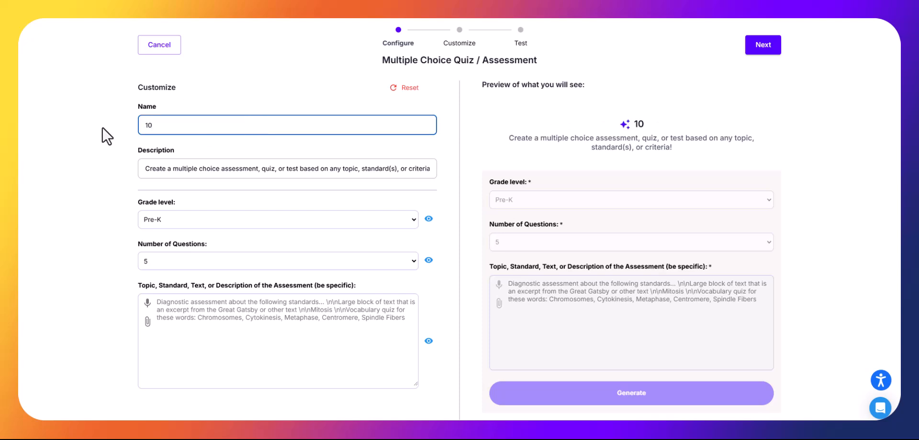
{"action": "type", "text": " Quest"}
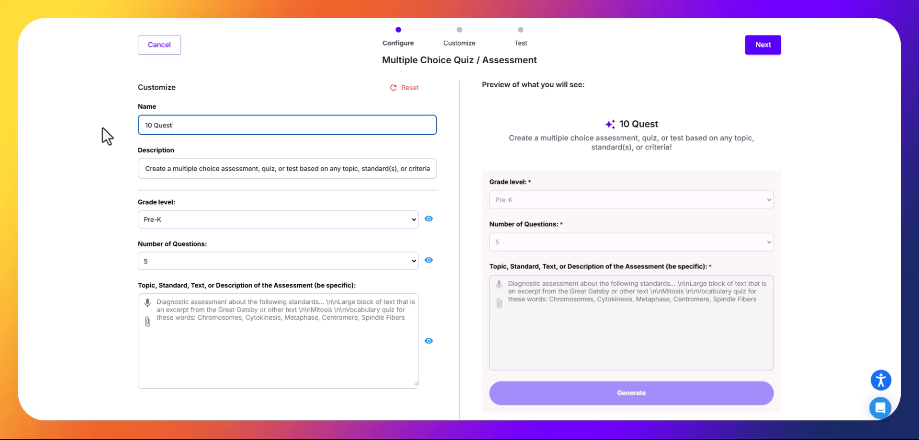
{"action": "type", "text": "ion US Histor"}
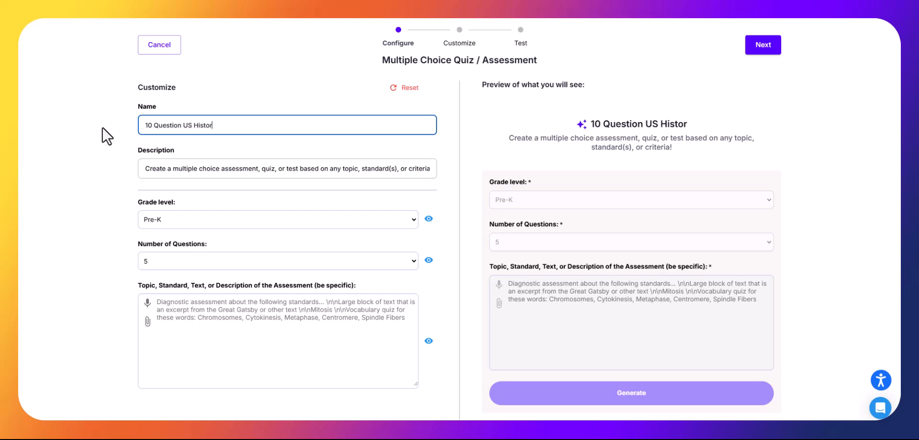
{"action": "type", "text": "y Quiz"}
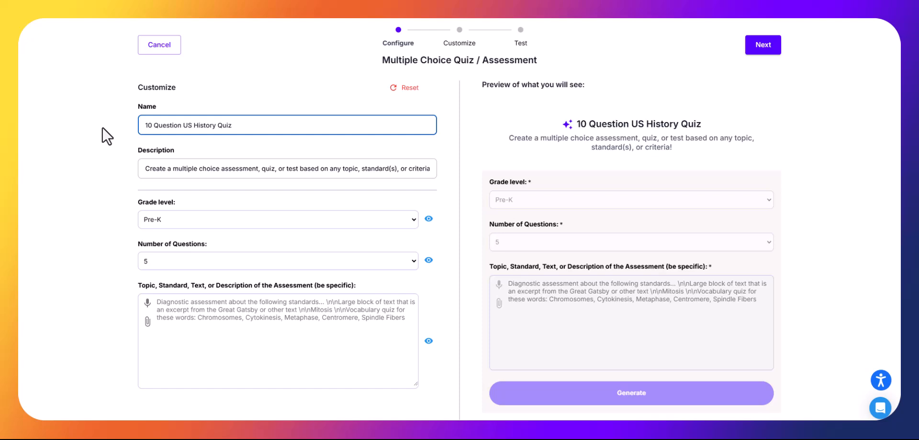
Set the grade level to 11th grade and the number of questions to 10, and proceed to the custom instructions
{"action": "left_click", "coordinate": [172, 219]}
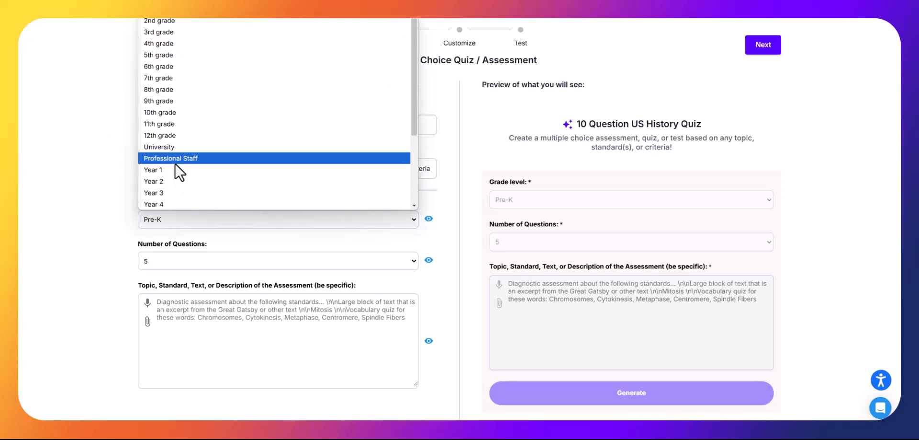
{"action": "left_click", "coordinate": [167, 125]}
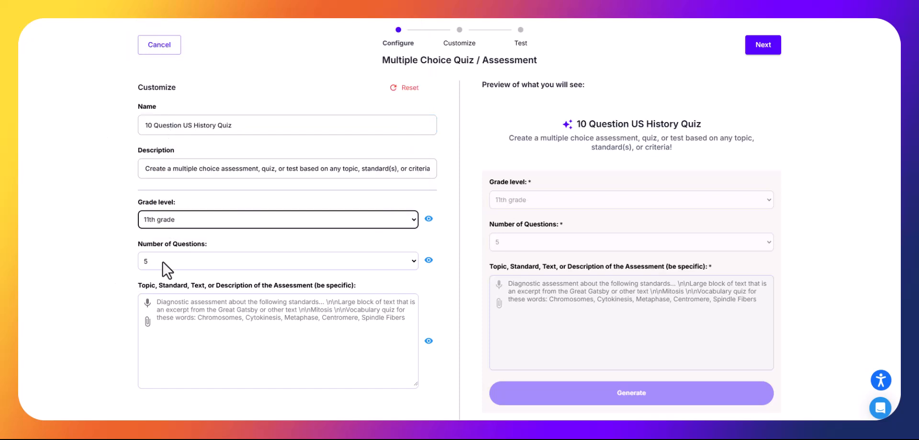
{"action": "left_click", "coordinate": [163, 260]}
{"action": "left_click", "coordinate": [162, 285]}
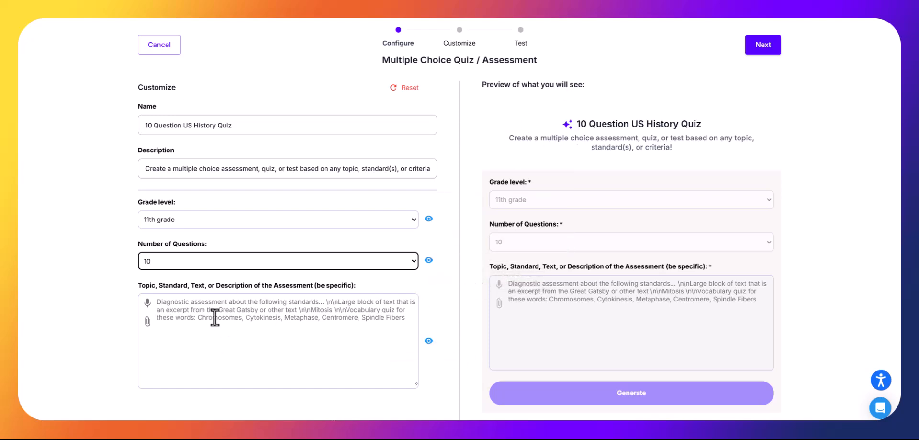
{"action": "left_click", "coordinate": [766, 47]}
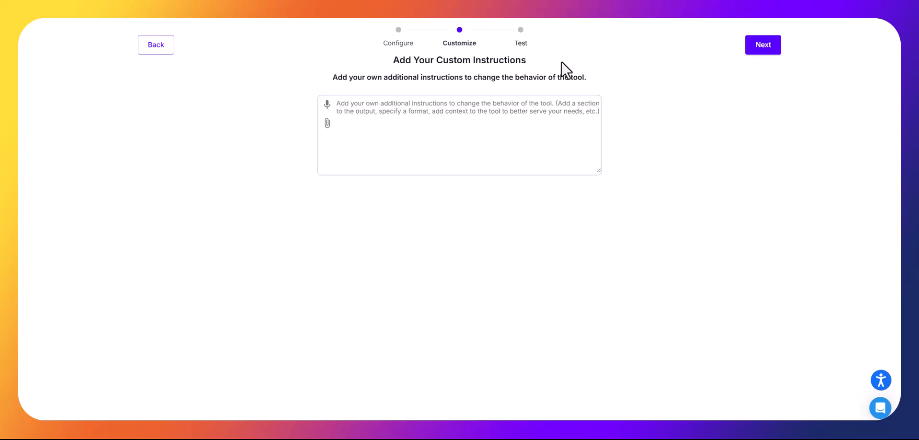
Enter the custom instruction 'Align the questions to the NYS Social Studies Framework for grade 11.'
{"action": "left_click", "coordinate": [347, 111]}
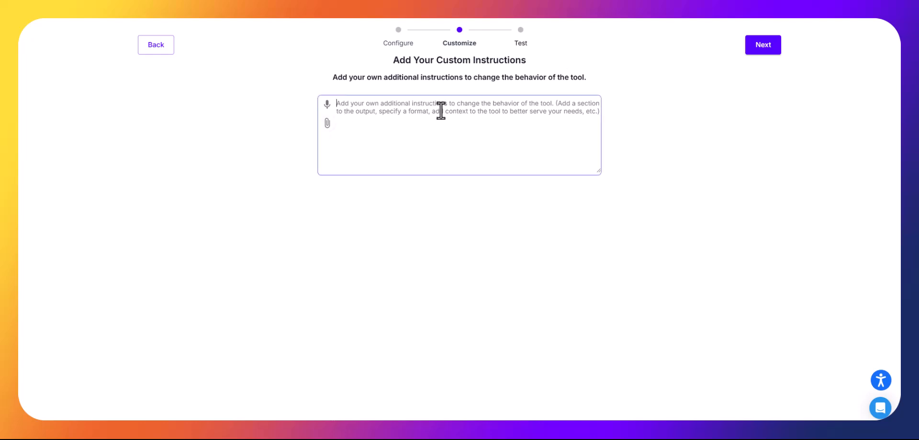
{"action": "type", "text": "A"}
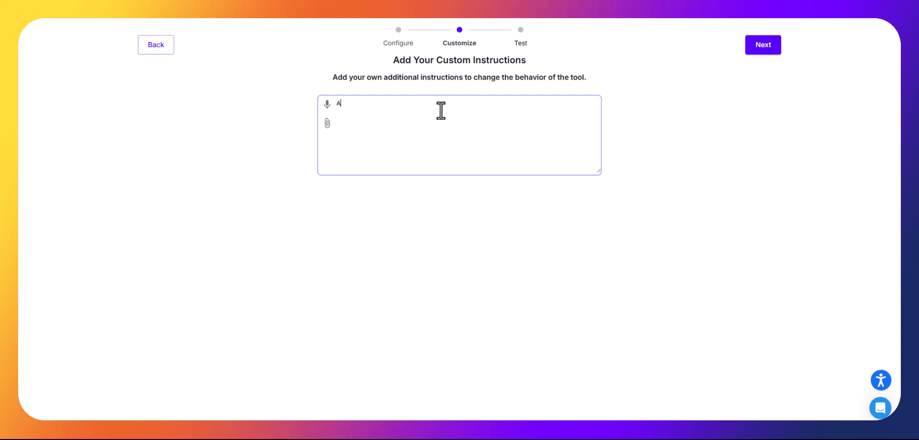
{"action": "type", "text": "lign the questions to the N"}
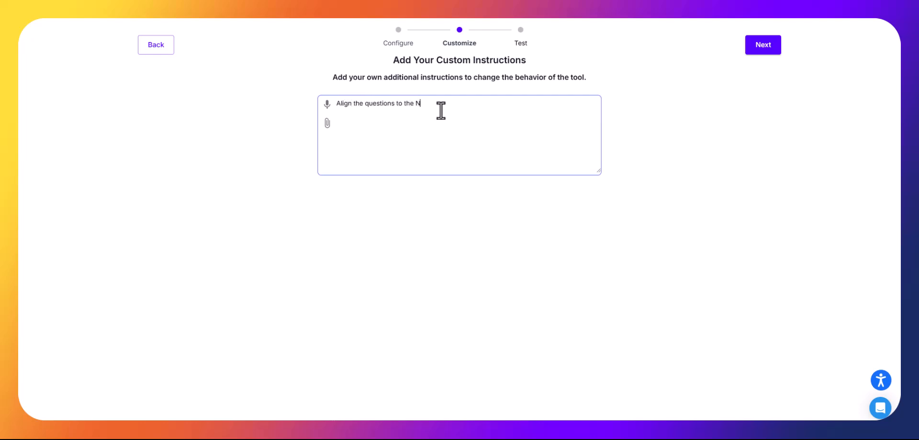
{"action": "type", "text": "YS Social Studies Framework for grade 11. "}
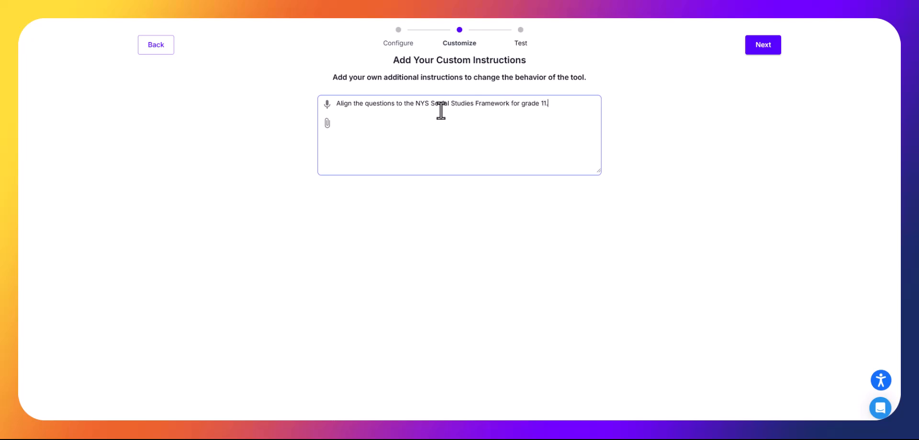
Add the instruction 'Use the types of questions that are seen on the New York State US History and Government Regents Exam.' as a new paragraph
{"action": "type", "text": "Use the types of questions that are seen on the N"}
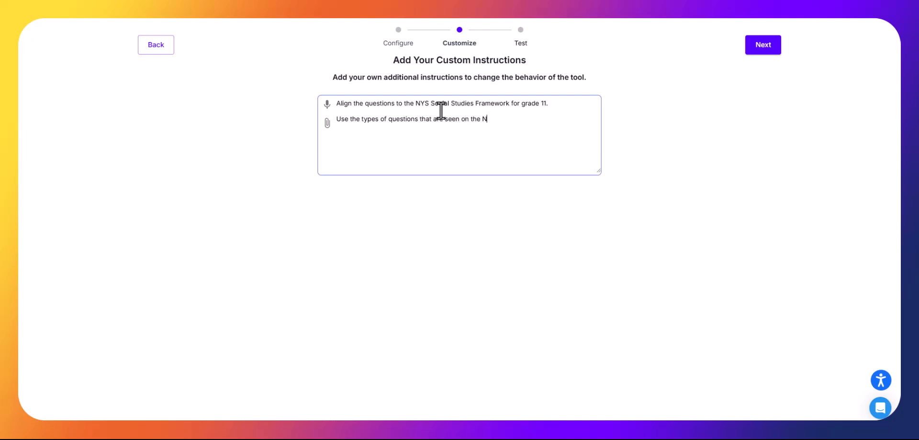
{"action": "type", "text": "ew York State U"}
{"action": "type", "text": "S History and "}
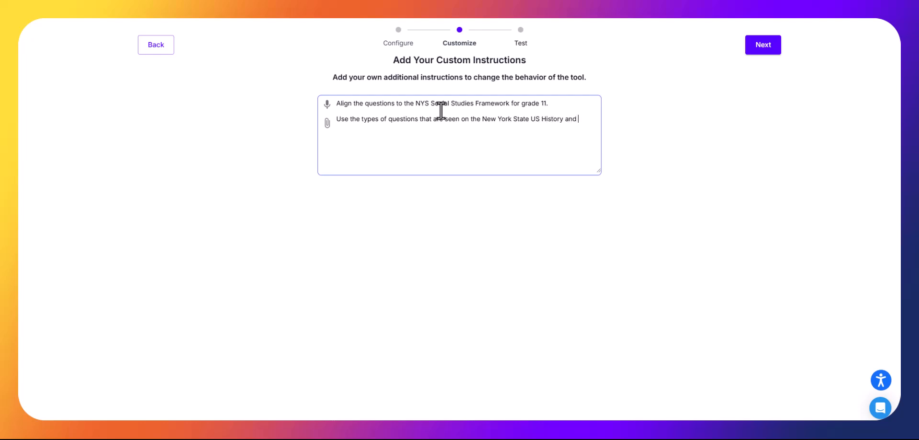
{"action": "type", "text": "Government Regents E"}
{"action": "type", "text": "xam."}
Add the paragraph 'Incorporate one question that uses a primary source or a map.' and proceed to the test stage
{"action": "type", "text": "Incor"}
{"action": "type", "text": "porate one "}
{"action": "type", "text": "question that use"}
{"action": "type", "text": "s a primary"}
{"action": "type", "text": " source or a m"}
{"action": "type", "text": "ap."}
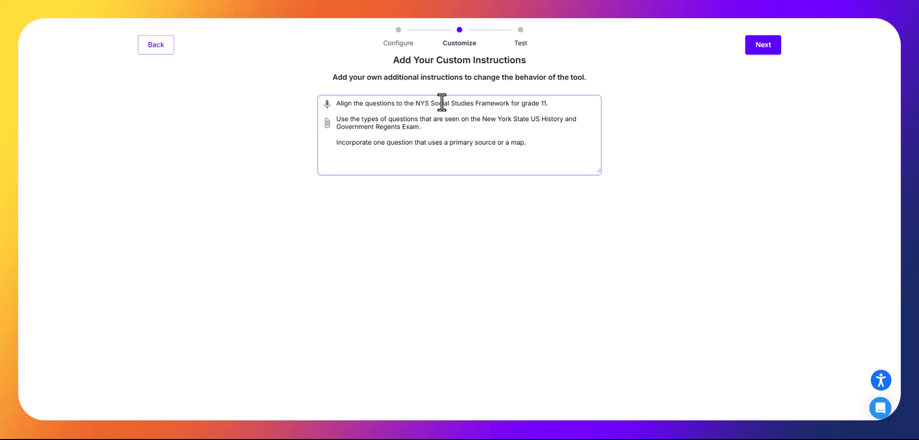
{"action": "left_click", "coordinate": [780, 43]}
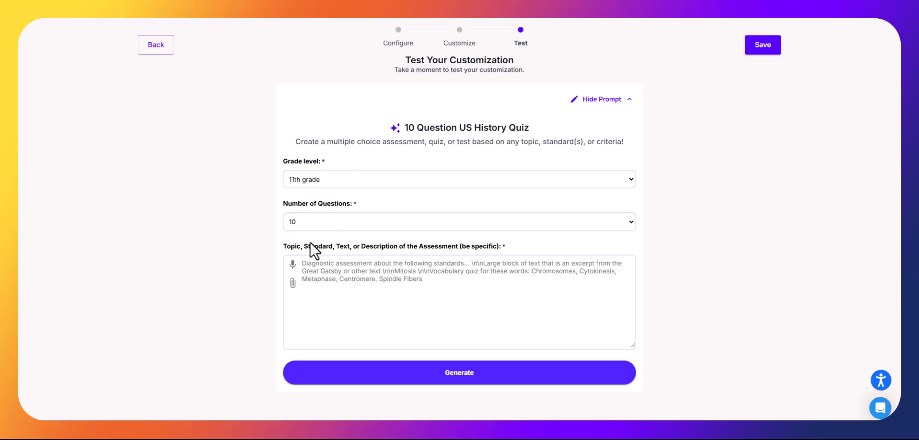
Generate a test quiz on the topic 'Causes of the US Civil War.'
{"action": "left_click", "coordinate": [307, 263]}
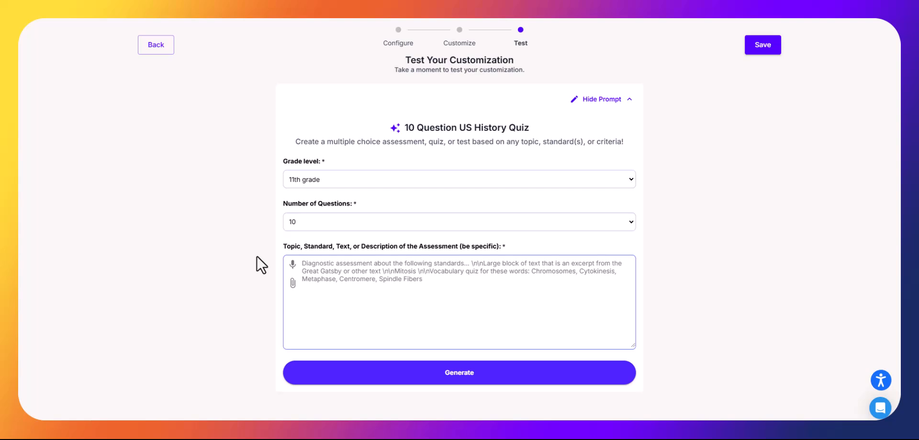
{"action": "type", "text": "Causes of the US Civ"}
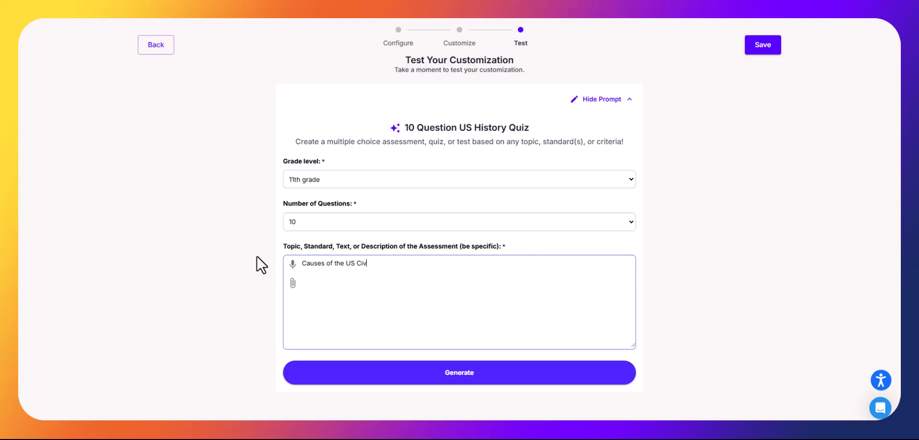
{"action": "type", "text": "liil War."}
{"action": "left_click", "coordinate": [388, 378]}
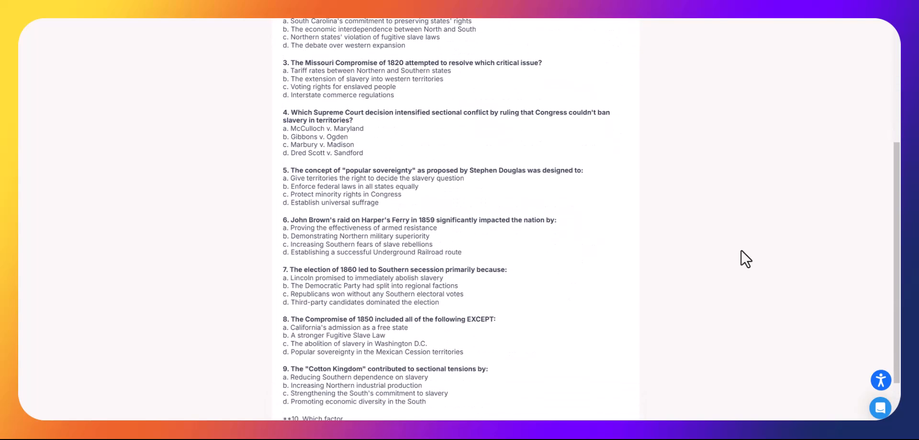
Review the generated quiz's questions, its primary-source question and the answer key
{"action": "scroll", "coordinate": [742, 249], "scroll_direction": "up", "scroll_amount": 4}
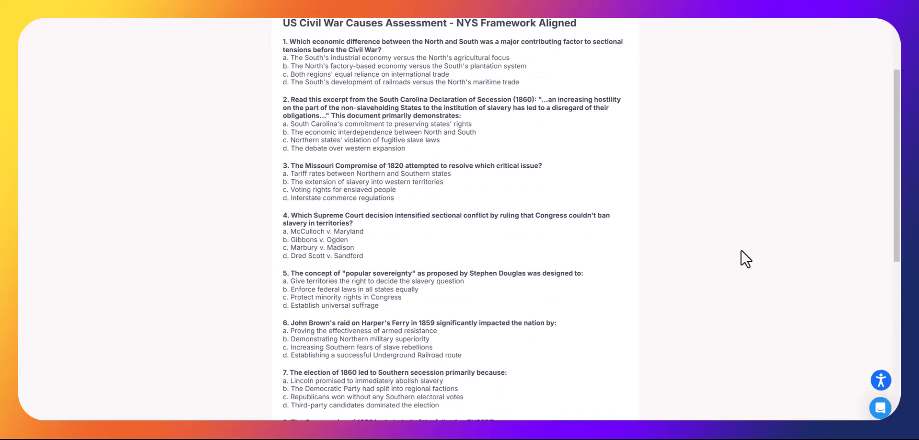
{"action": "scroll", "coordinate": [741, 259], "scroll_direction": "down", "scroll_amount": 2}
{"action": "scroll", "coordinate": [741, 250], "scroll_direction": "down", "scroll_amount": 3}
{"action": "scroll", "coordinate": [746, 258], "scroll_direction": "up", "scroll_amount": 3}
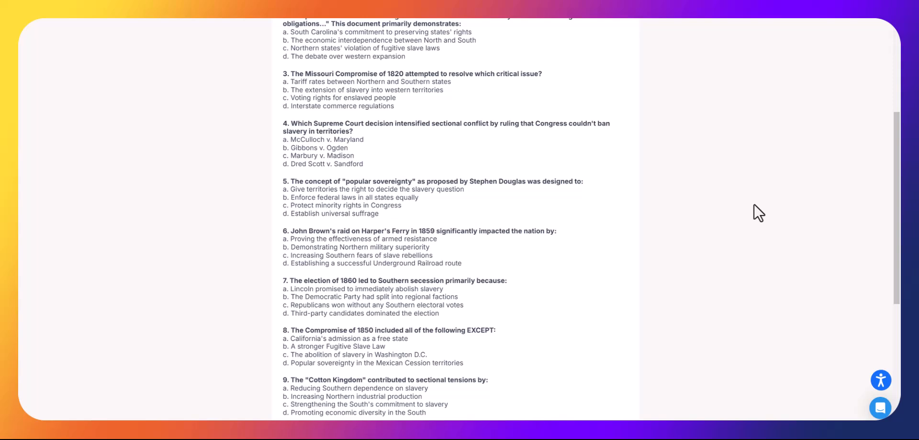
{"action": "scroll", "coordinate": [756, 201], "scroll_direction": "up", "scroll_amount": 3}
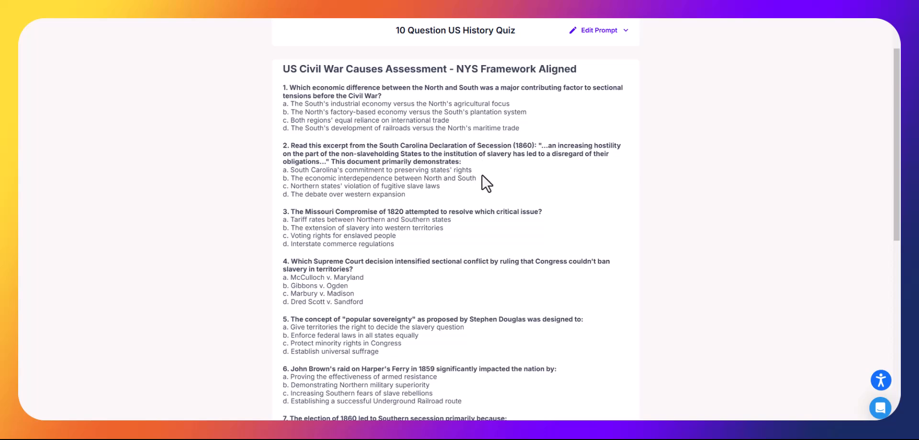
{"action": "scroll", "coordinate": [673, 198], "scroll_direction": "down", "scroll_amount": 8}
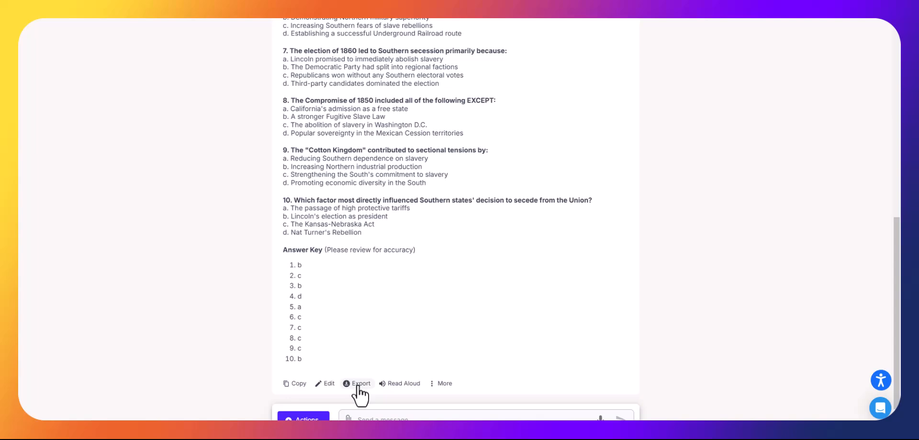
{"action": "scroll", "coordinate": [498, 307], "scroll_direction": "up", "scroll_amount": 10}
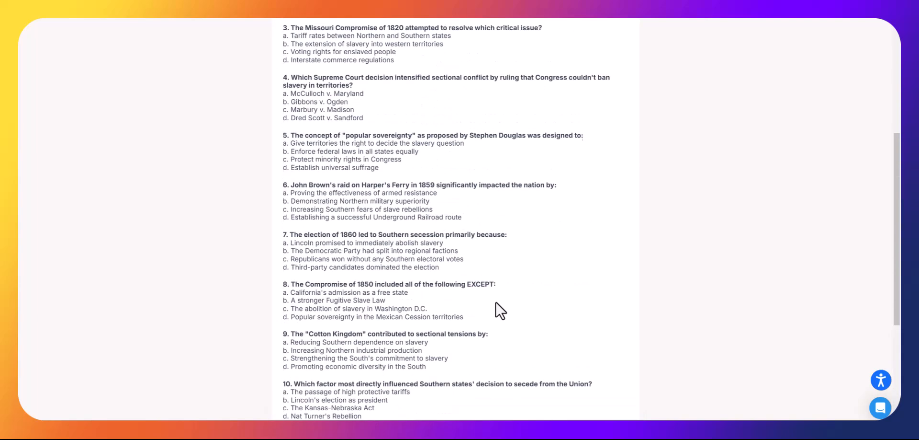
{"action": "scroll", "coordinate": [496, 302], "scroll_direction": "up", "scroll_amount": 1}
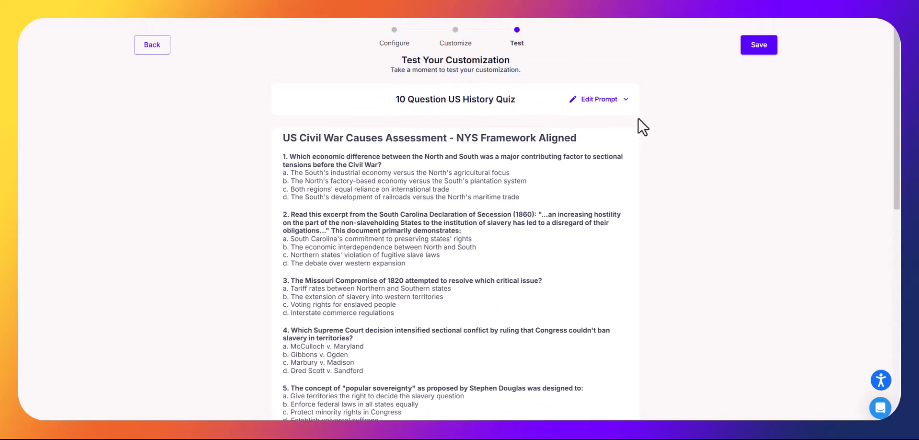
Save the custom tool and open 10 Question US History Quiz from the list of all tools
{"action": "left_click", "coordinate": [760, 45]}
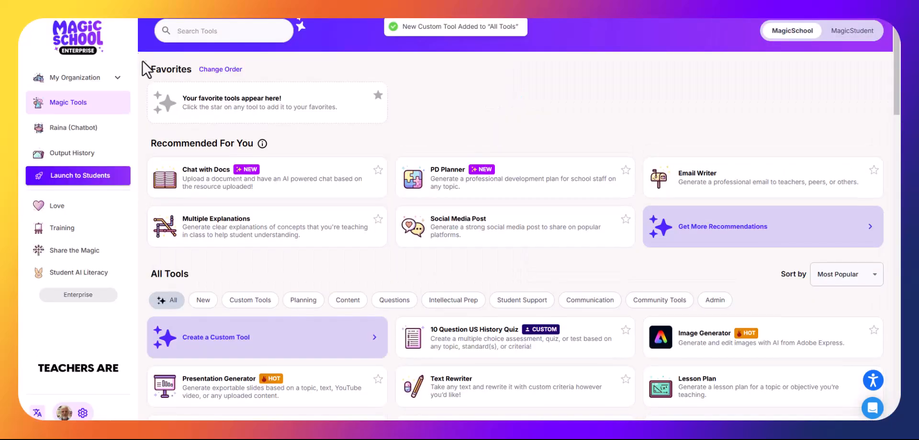
{"action": "scroll", "coordinate": [482, 149], "scroll_direction": "down", "scroll_amount": 3}
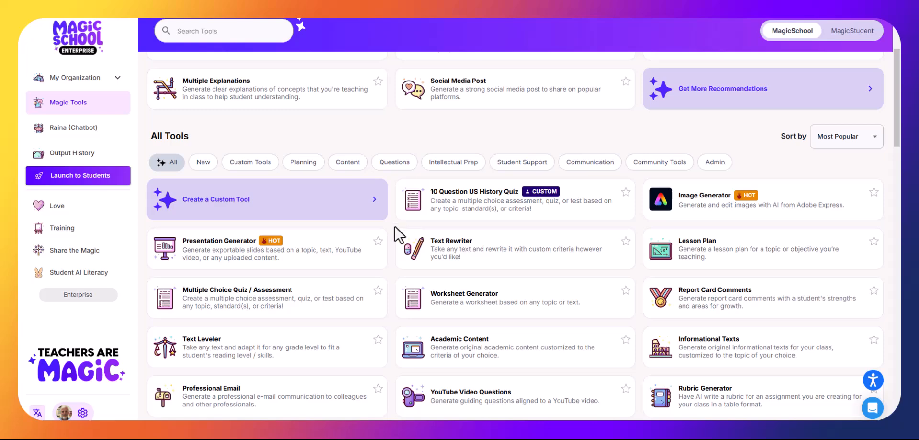
{"action": "left_click", "coordinate": [546, 225]}
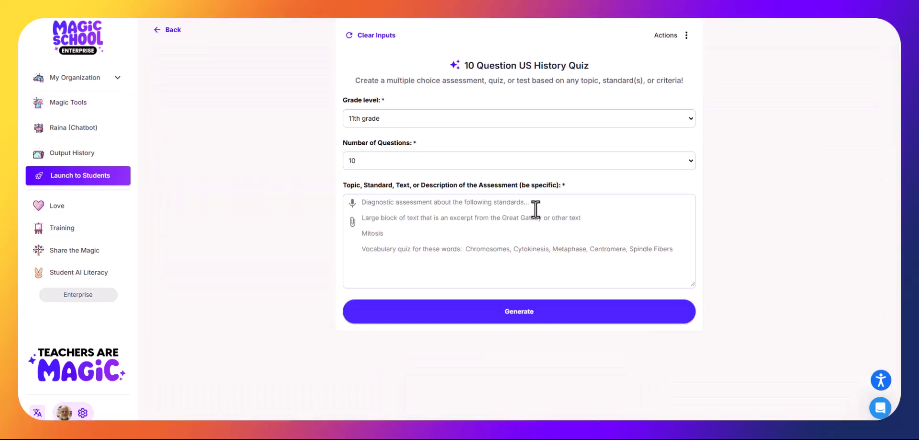
Set the custom tool's sharing permission to Org Only, copy its share link and close the sharing settings
{"action": "left_click", "coordinate": [686, 36]}
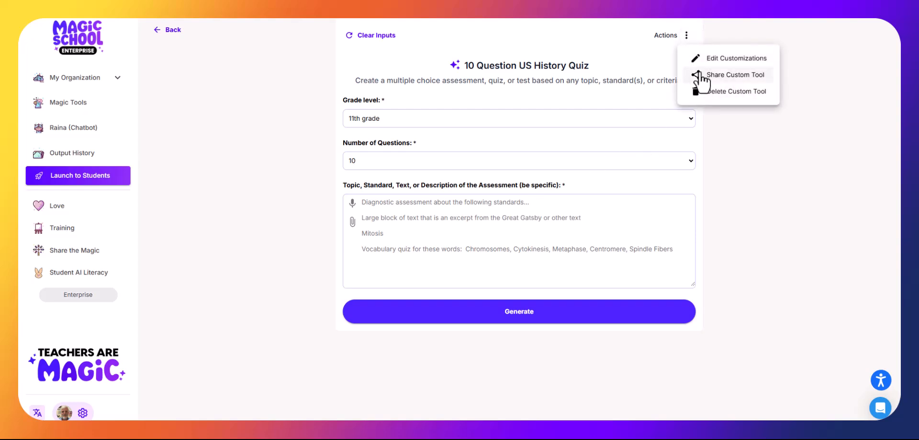
{"action": "left_click", "coordinate": [725, 77]}
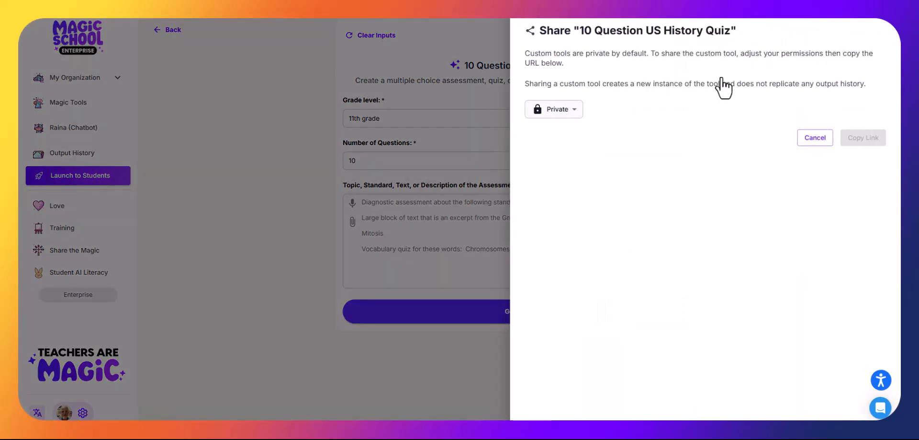
{"action": "left_click", "coordinate": [577, 110]}
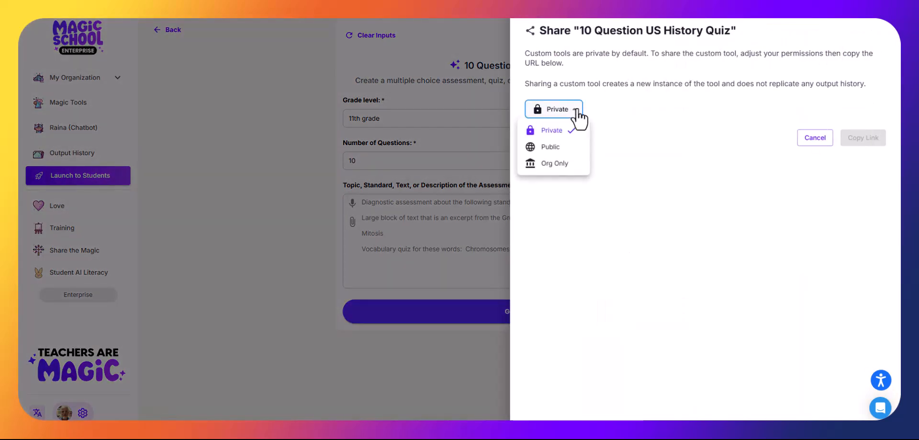
{"action": "left_click", "coordinate": [551, 164]}
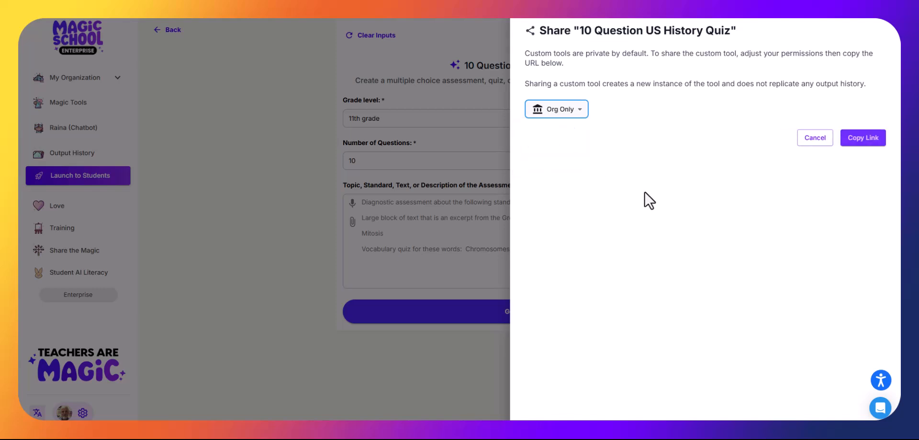
{"action": "left_click", "coordinate": [878, 139]}
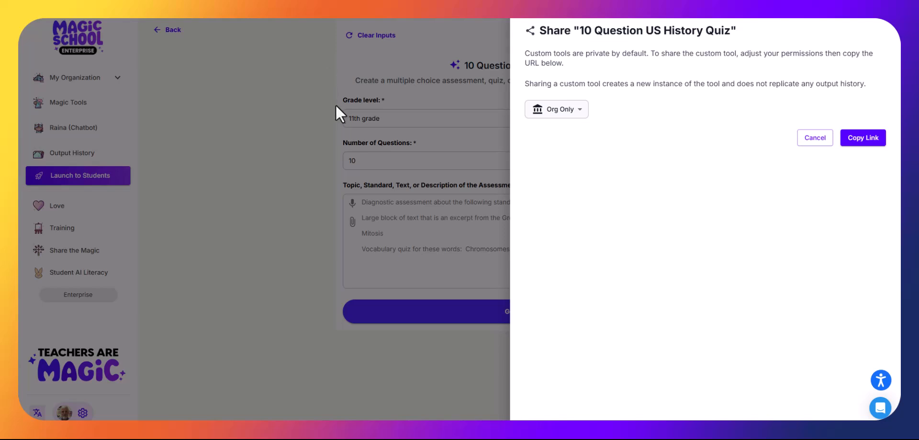
{"action": "left_click", "coordinate": [814, 139]}
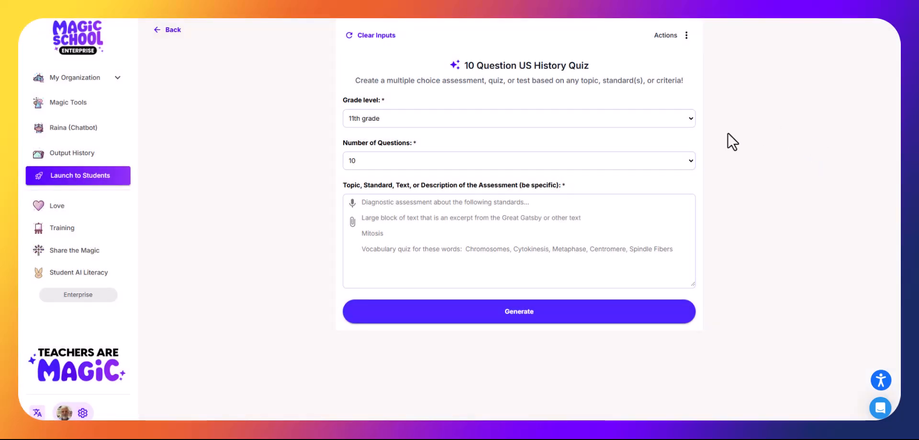